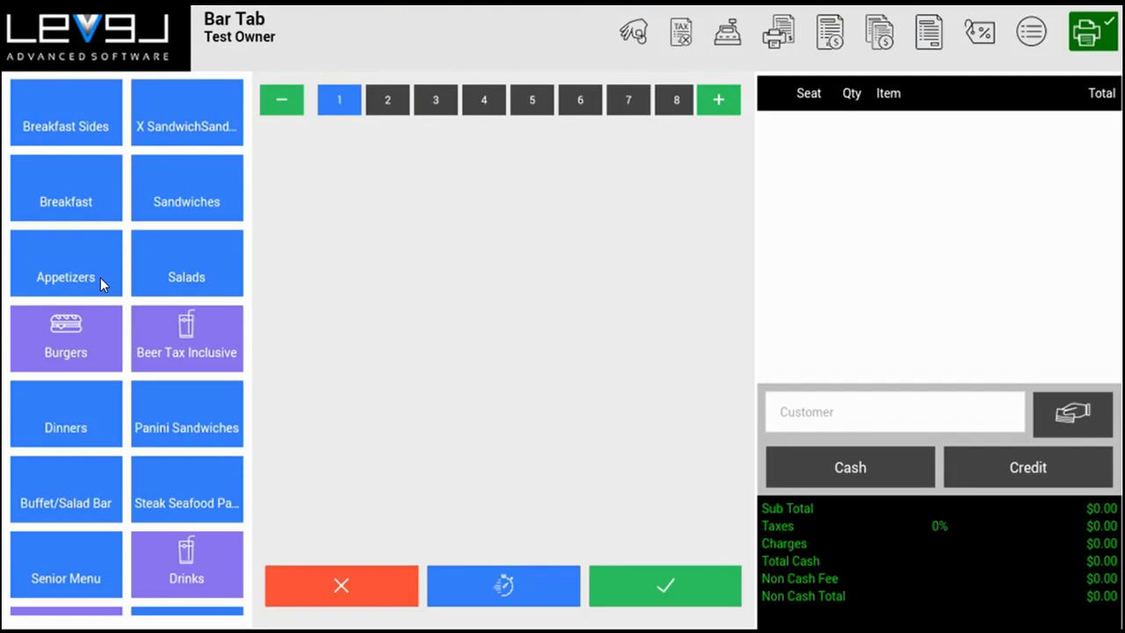
Step: Add Onion Rings and a Combo Platter from the appetizers to the bar tab and pay it in cash
left_click(100, 277)
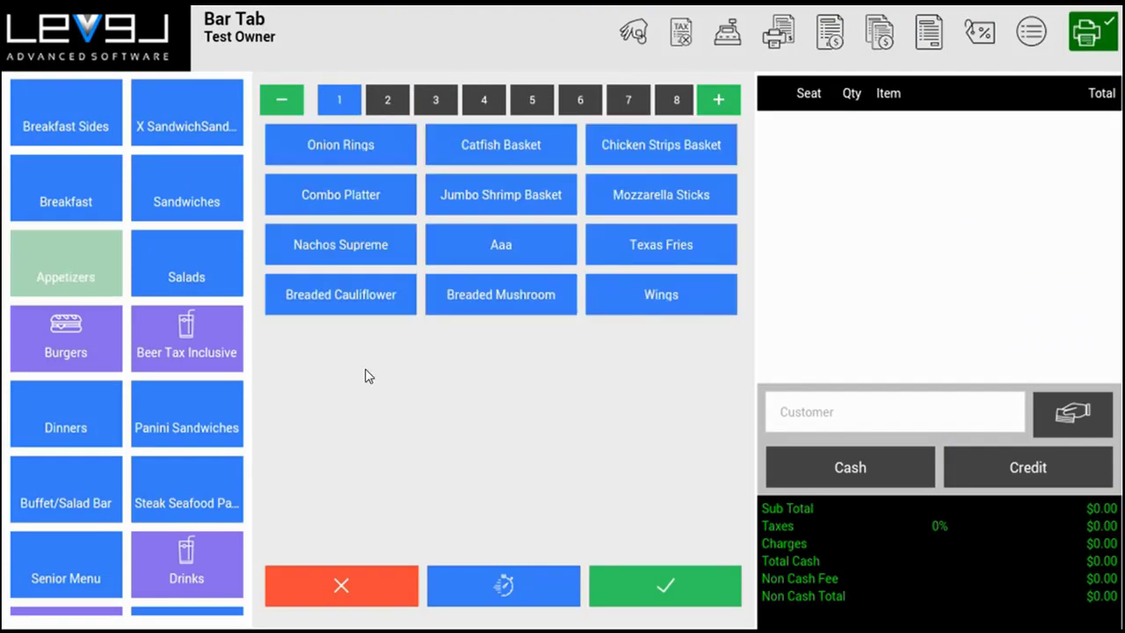
left_click(366, 151)
left_click(355, 212)
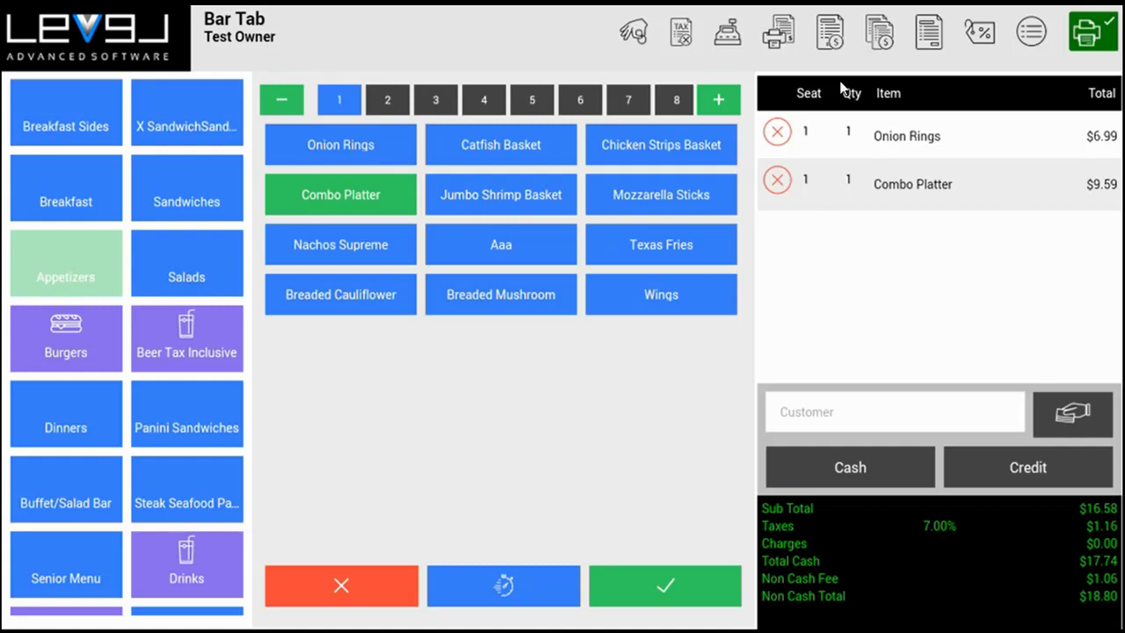
left_click(830, 35)
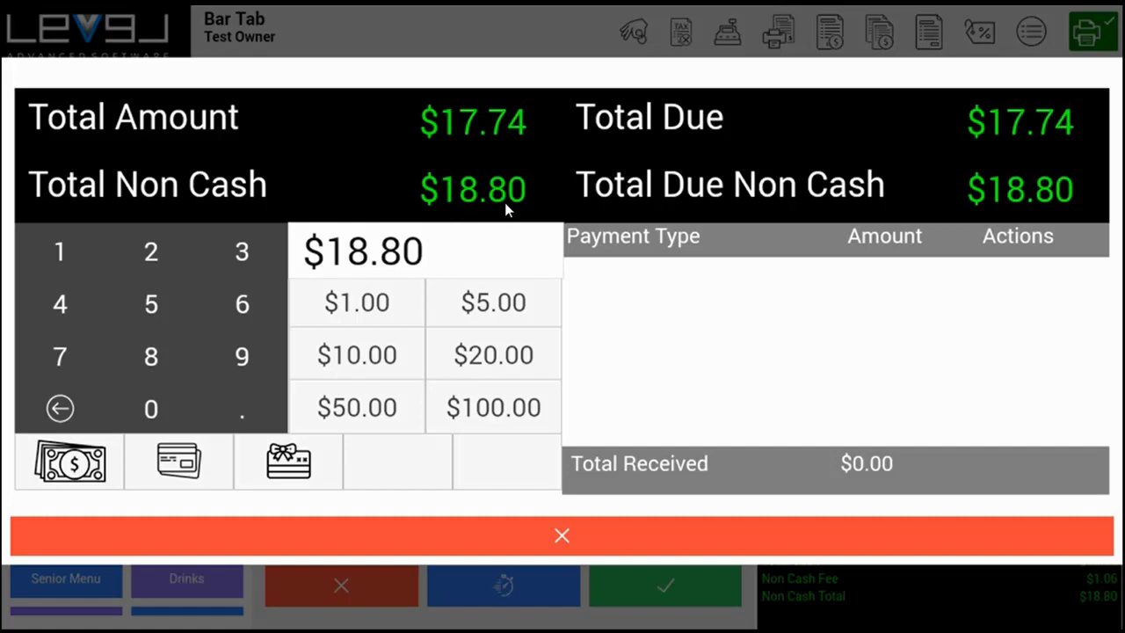
left_click(79, 464)
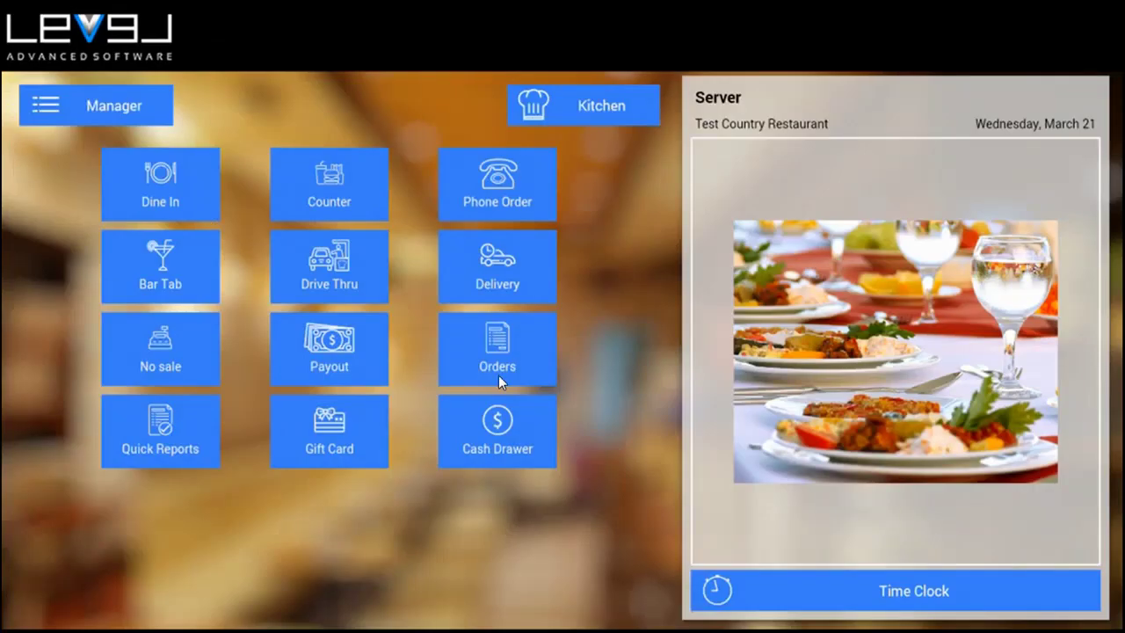
Step: Filter the orders to Billed status and view the details of the cash-paid bar tab
left_click(498, 375)
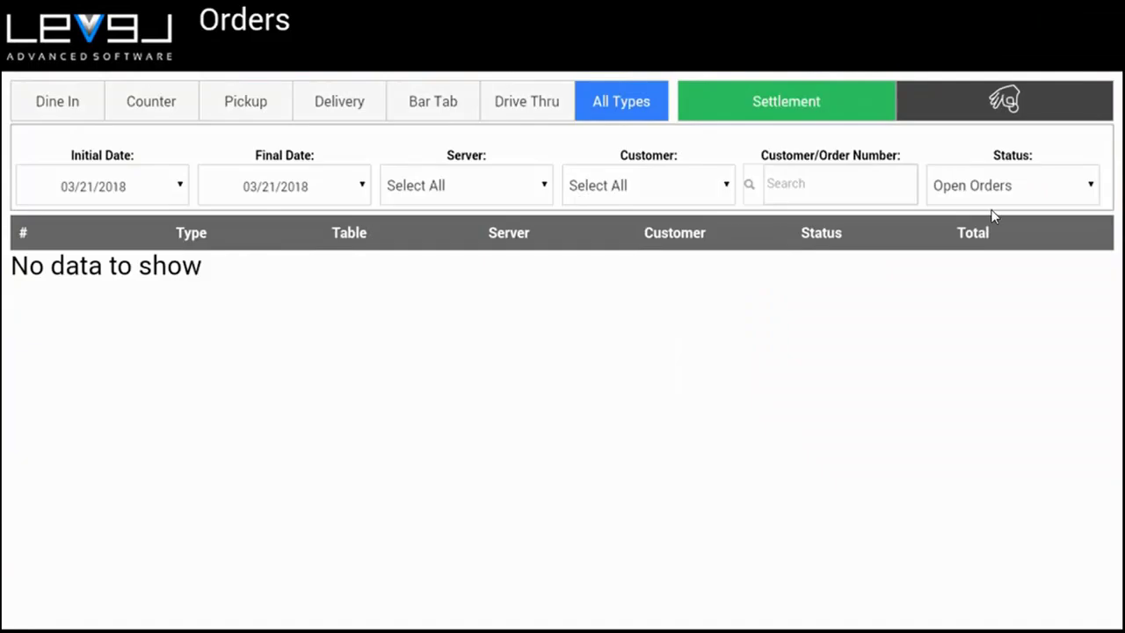
left_click(1002, 186)
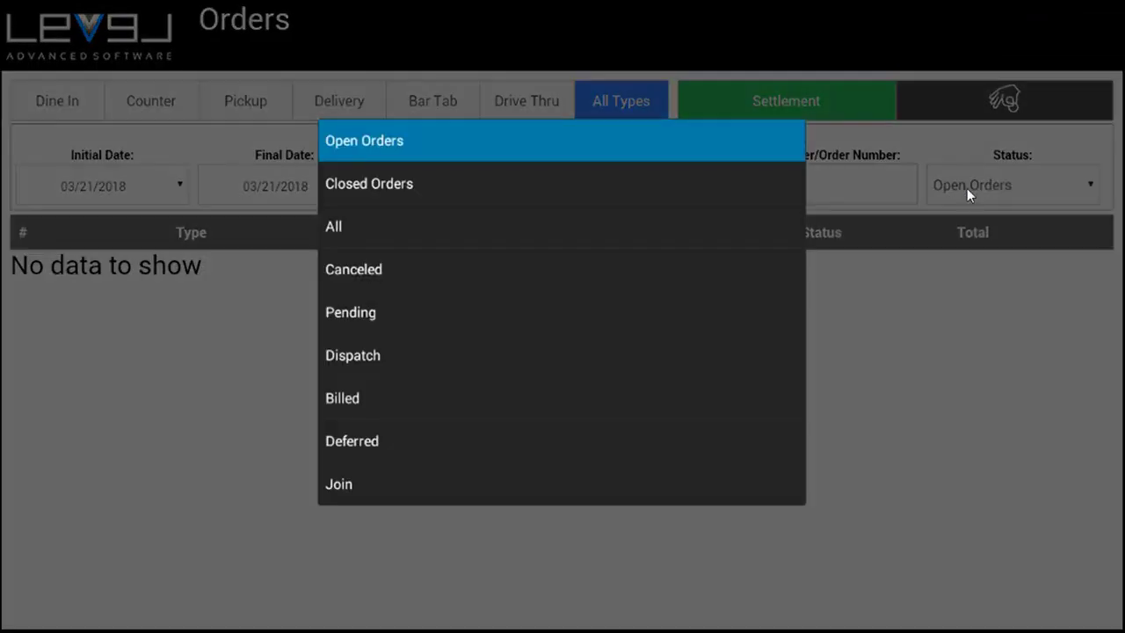
left_click(332, 397)
left_click(208, 284)
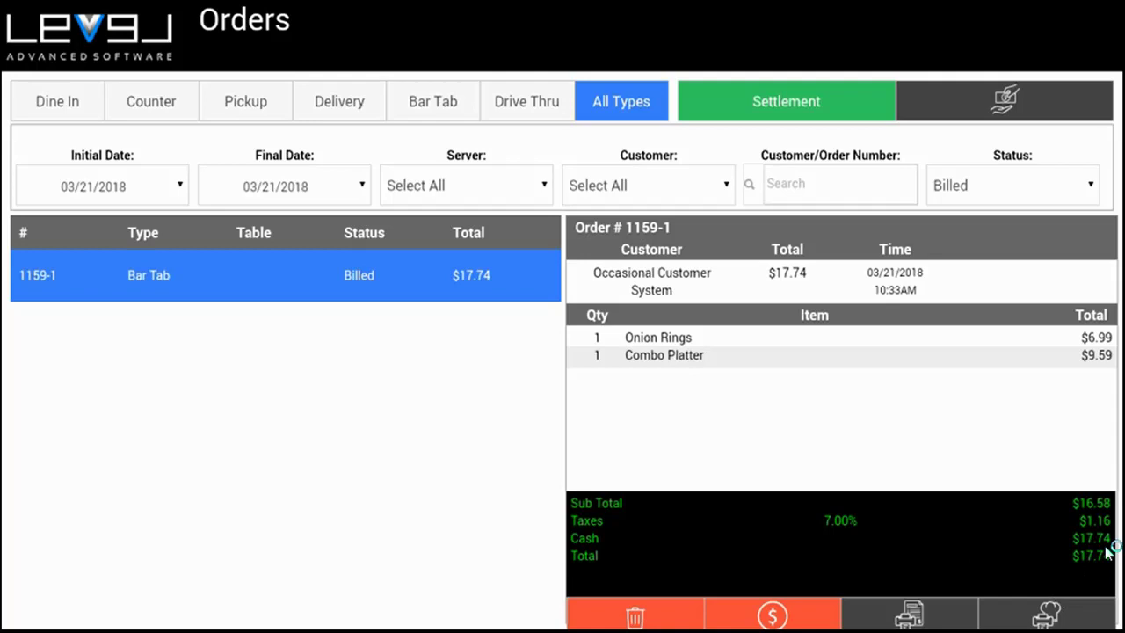
Step: Start a new bar tab with Onion Rings and a Combo Platter from the appetizers and bring up its payment screen
left_click(135, 32)
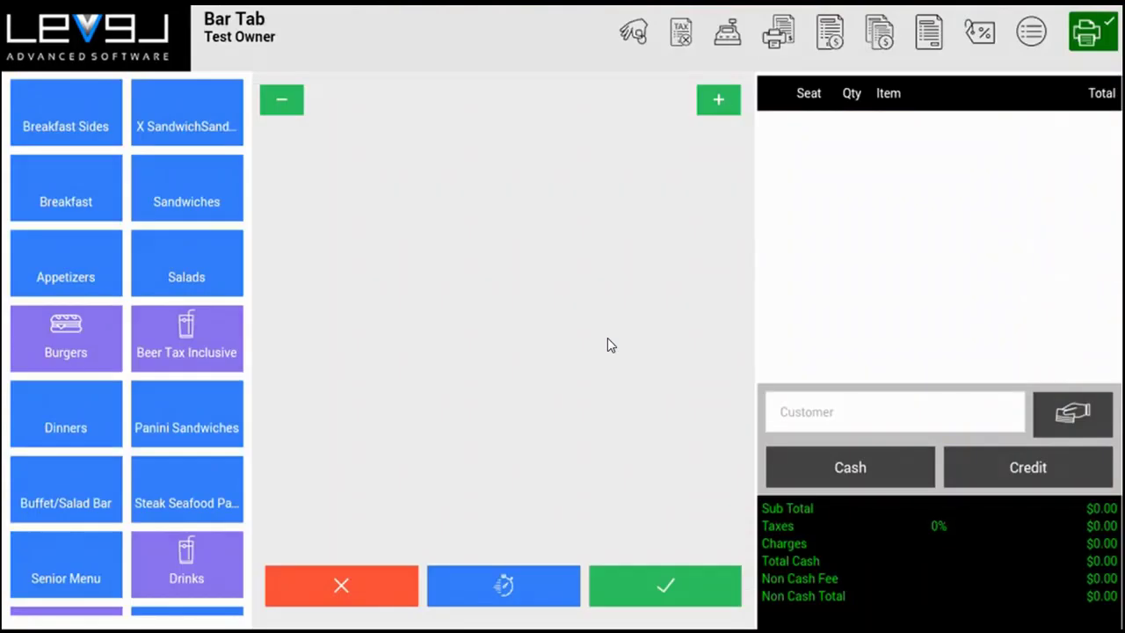
left_click(121, 279)
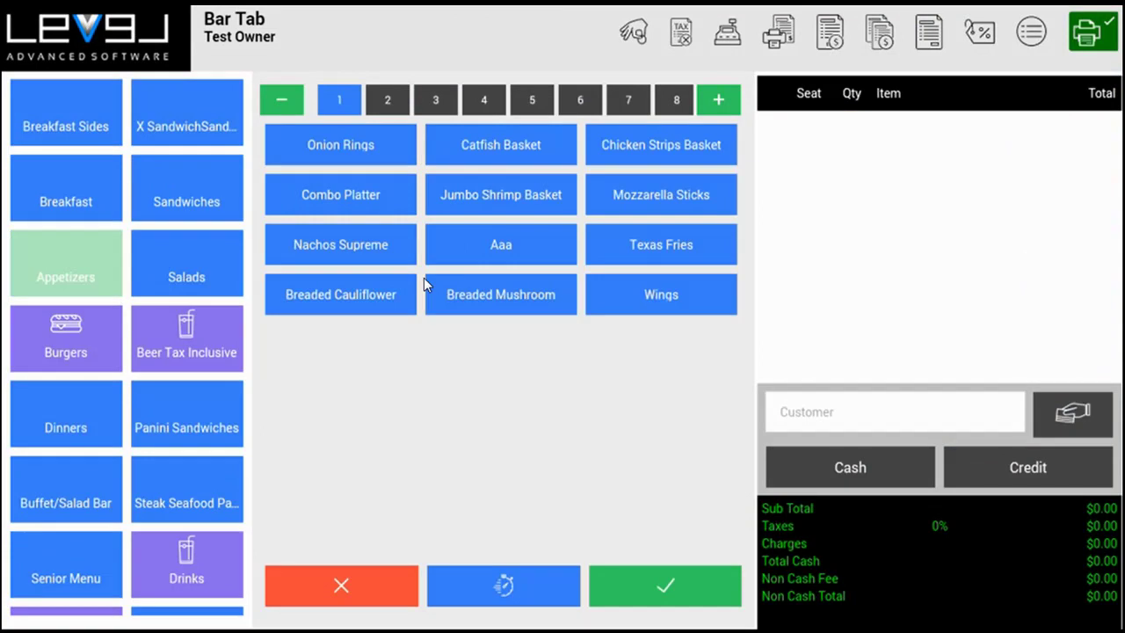
left_click(351, 146)
left_click(360, 213)
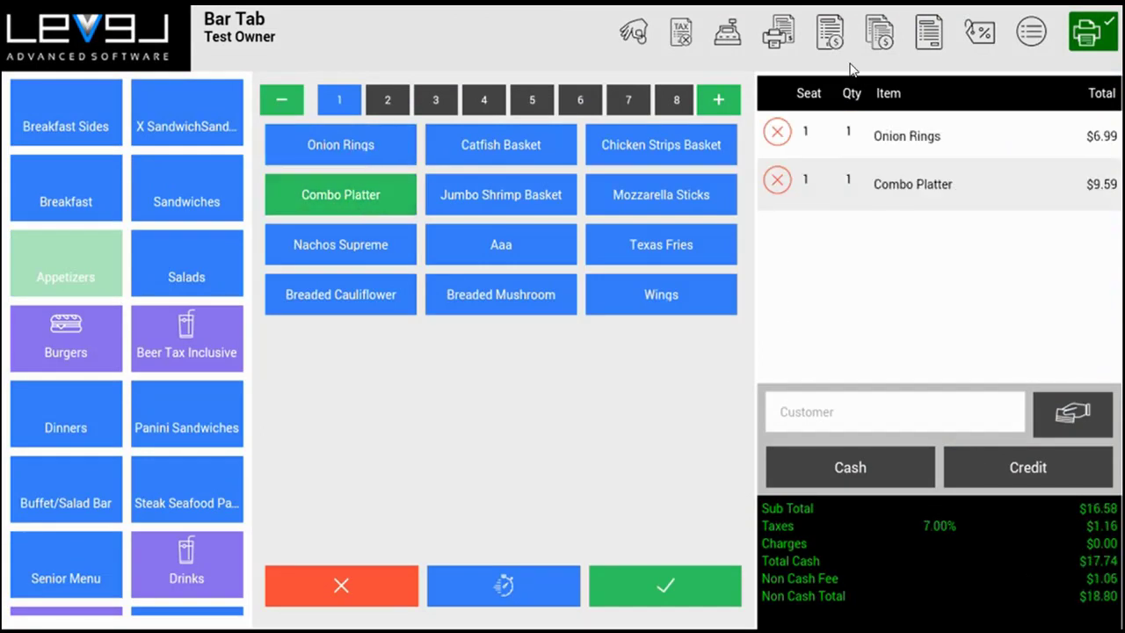
left_click(831, 35)
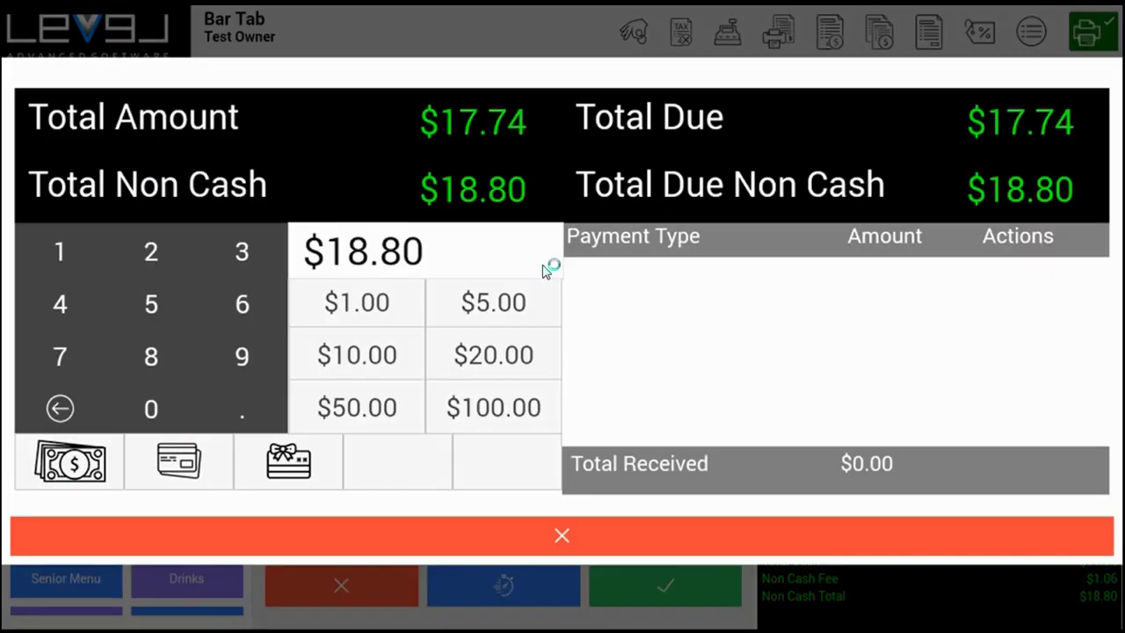
Step: Try to pay the tab by credit card, entering the card number, cardholder name and expiration date manually
left_click(182, 468)
left_click(639, 186)
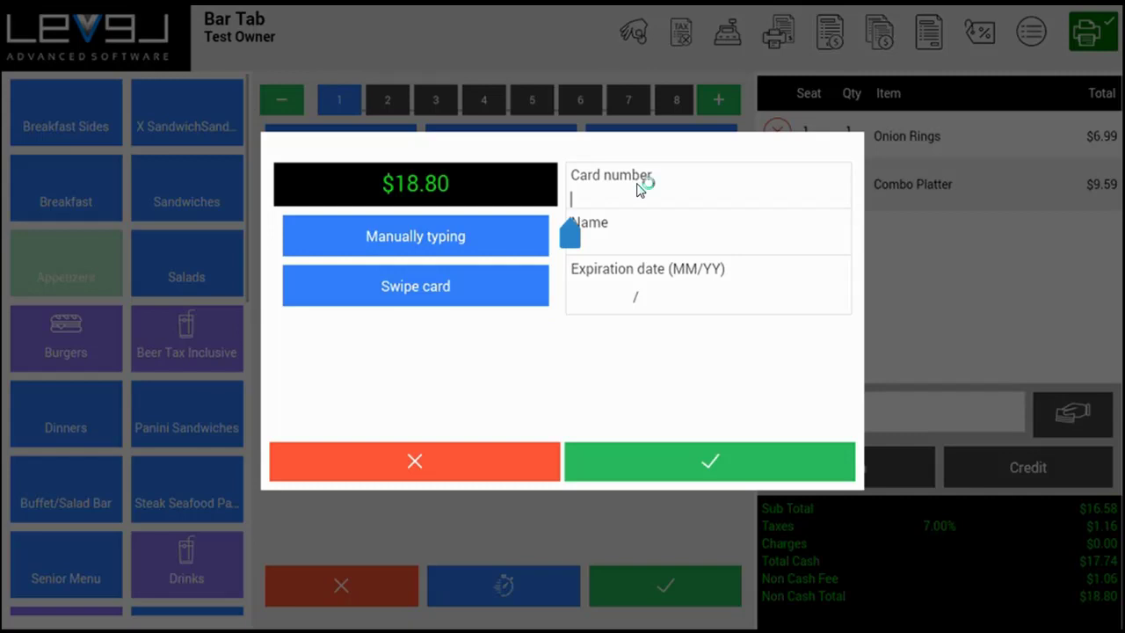
type("5454545454545")
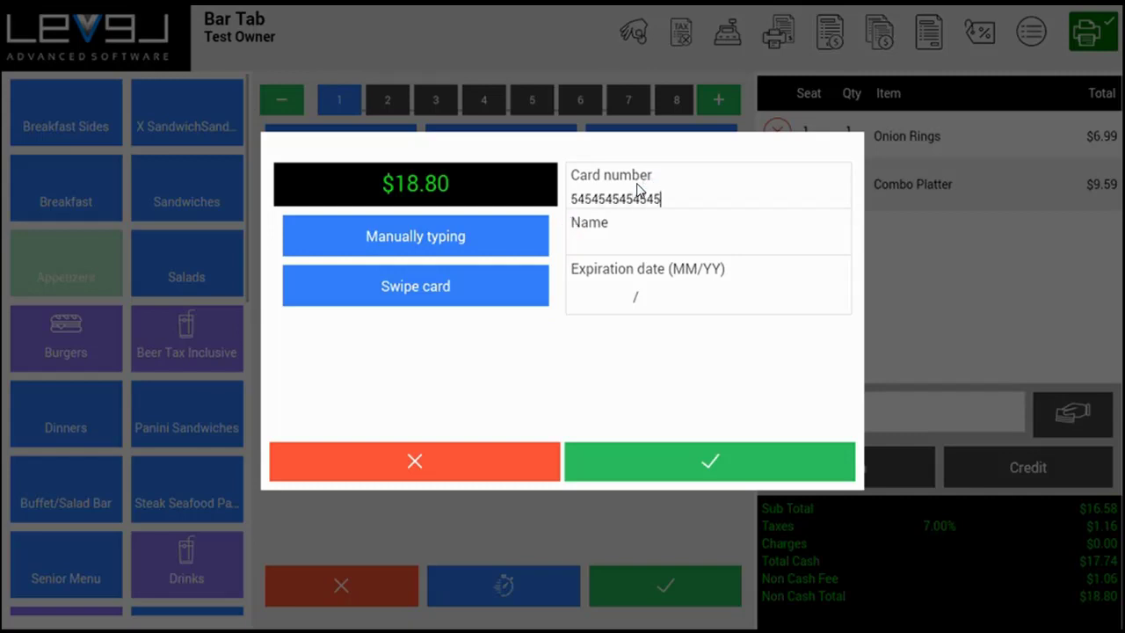
type("454Jill")
key("Tab")
type("122")
left_click(719, 478)
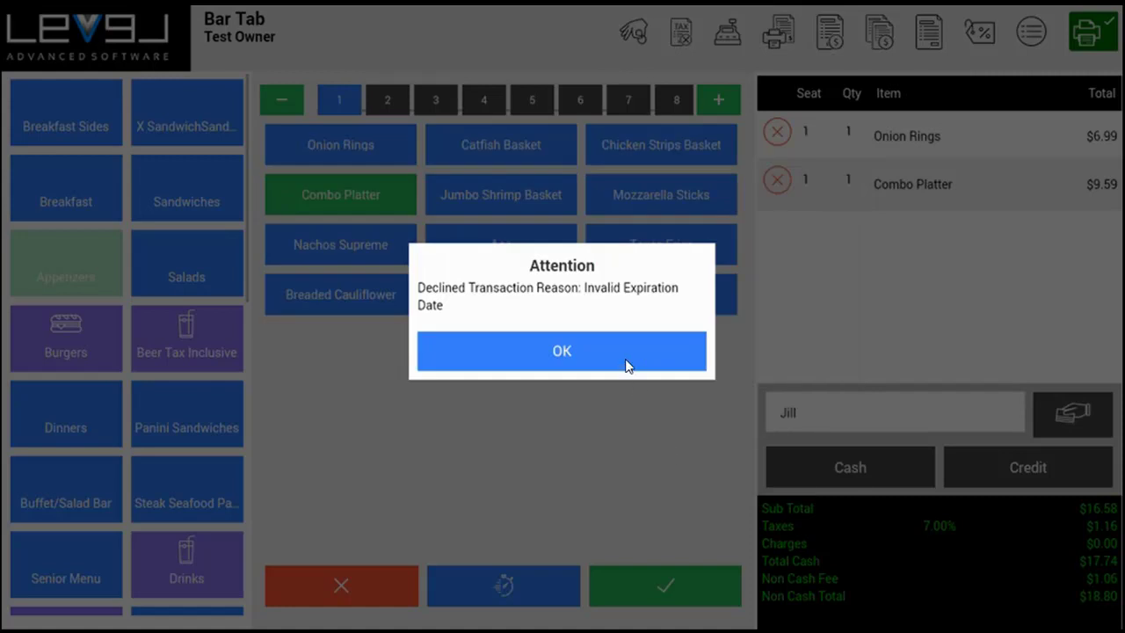
left_click(621, 350)
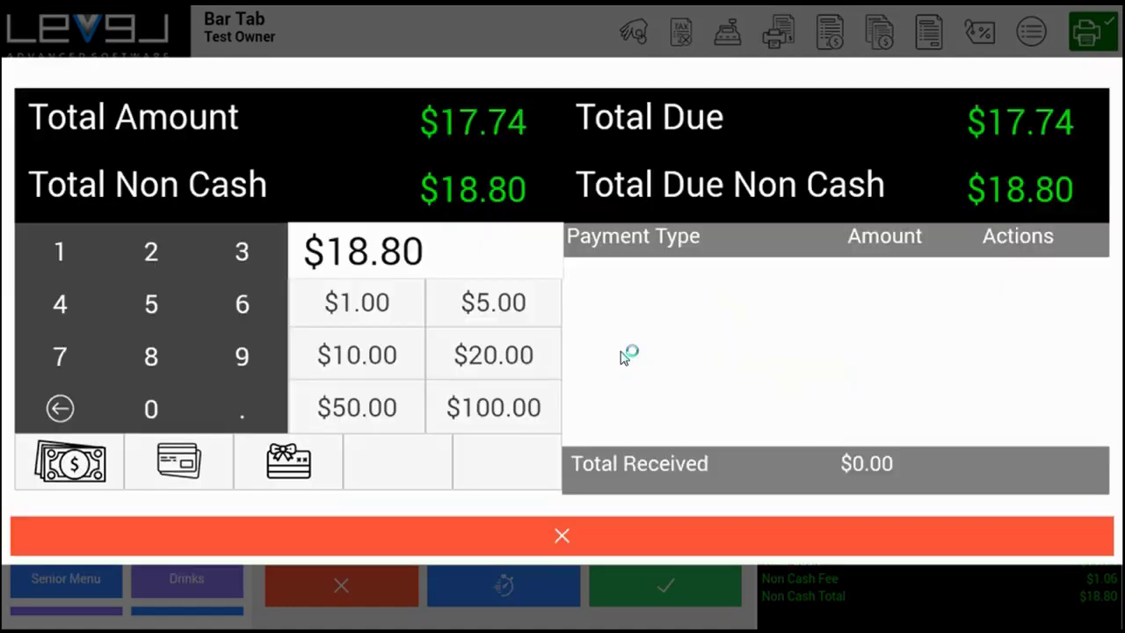
Step: Charge the full non-cash total to a credit card, re-entering the card number, cardholder name and complete expiration date
left_click(180, 460)
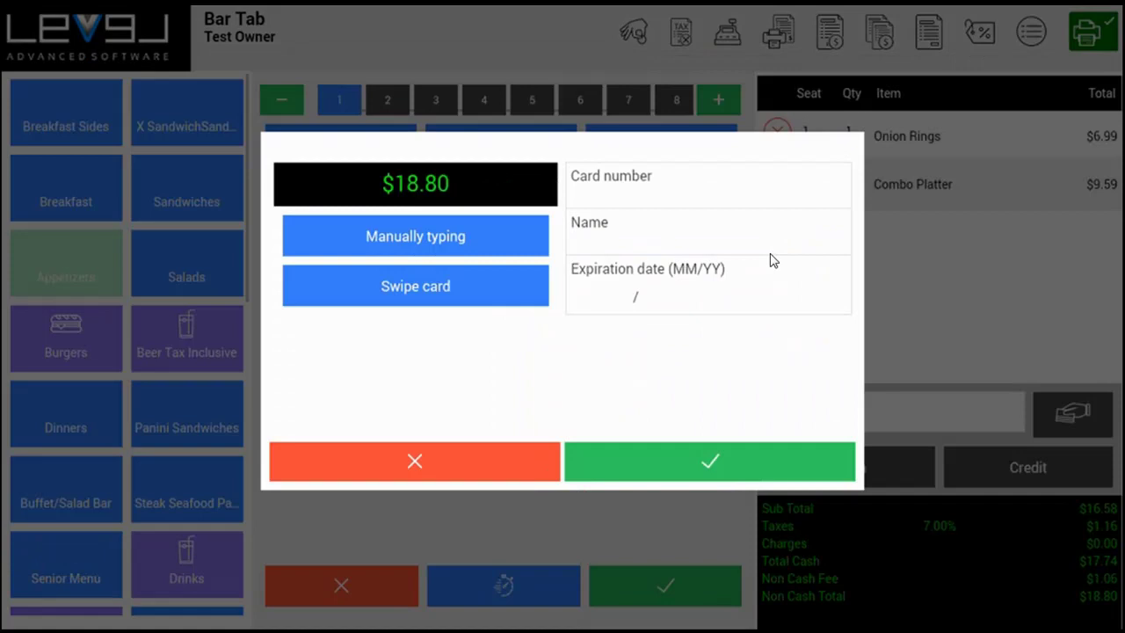
left_click(678, 201)
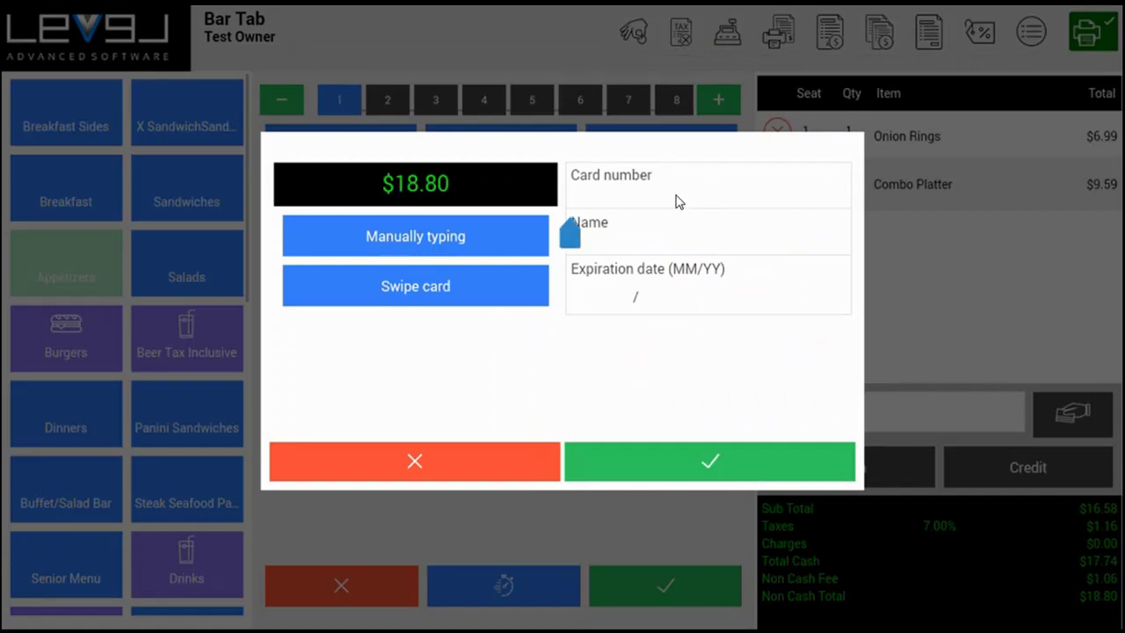
type("5454545454545454")
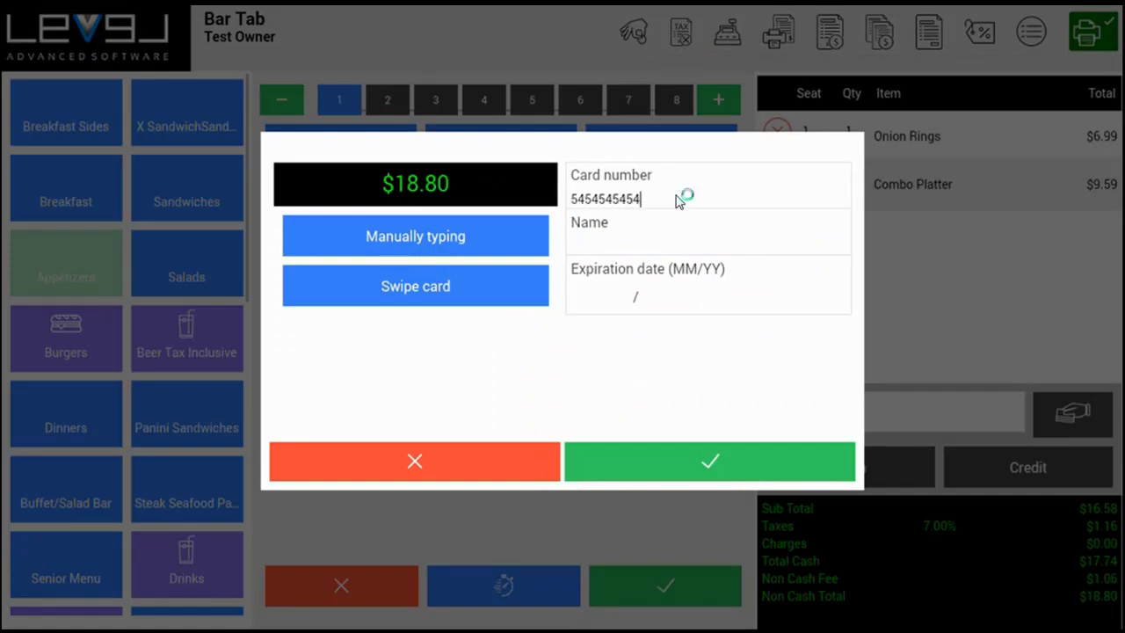
key("Tab")
type("Jill")
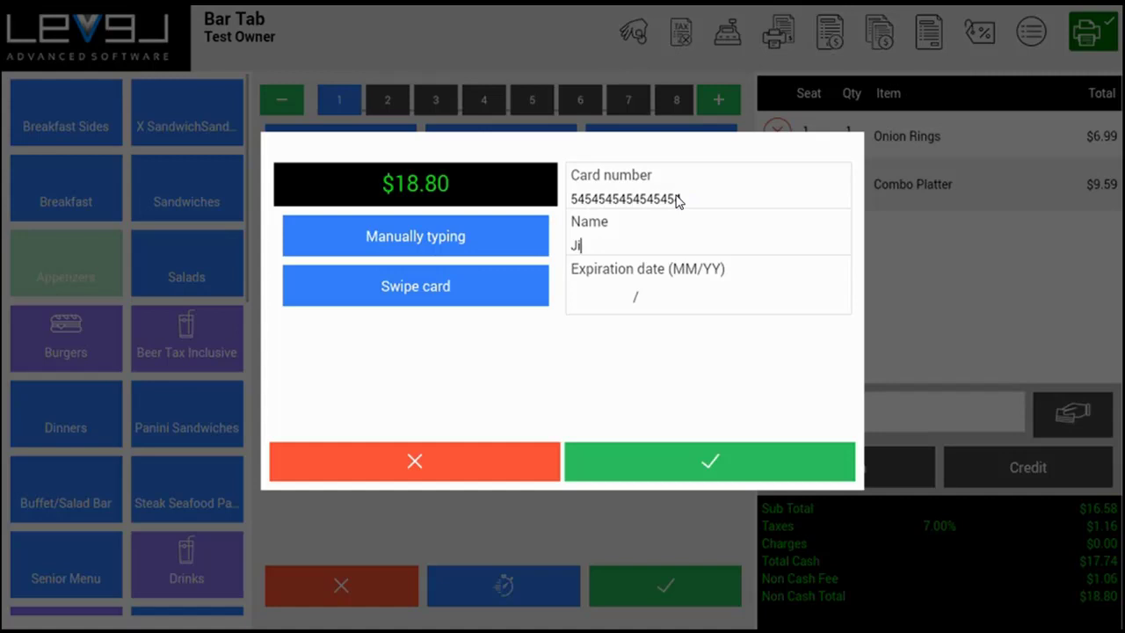
key("Tab")
type("12 / 22")
left_click(704, 459)
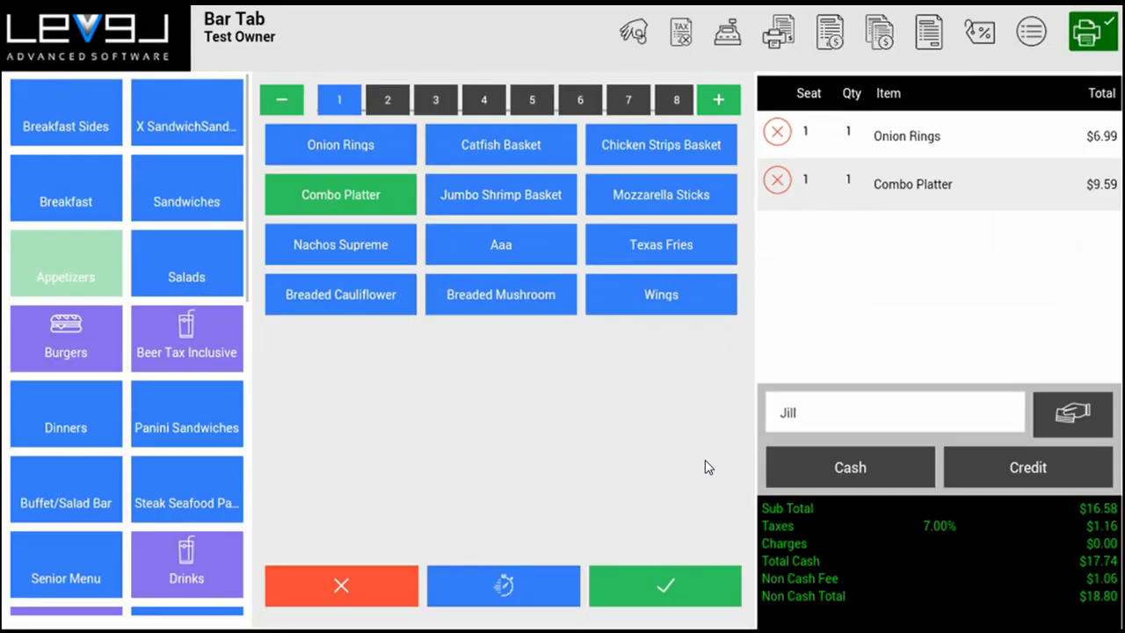
Step: List the orders with Billed status and compare the payment details of the card-paid and cash-paid bar tabs
left_click(127, 35)
left_click(530, 336)
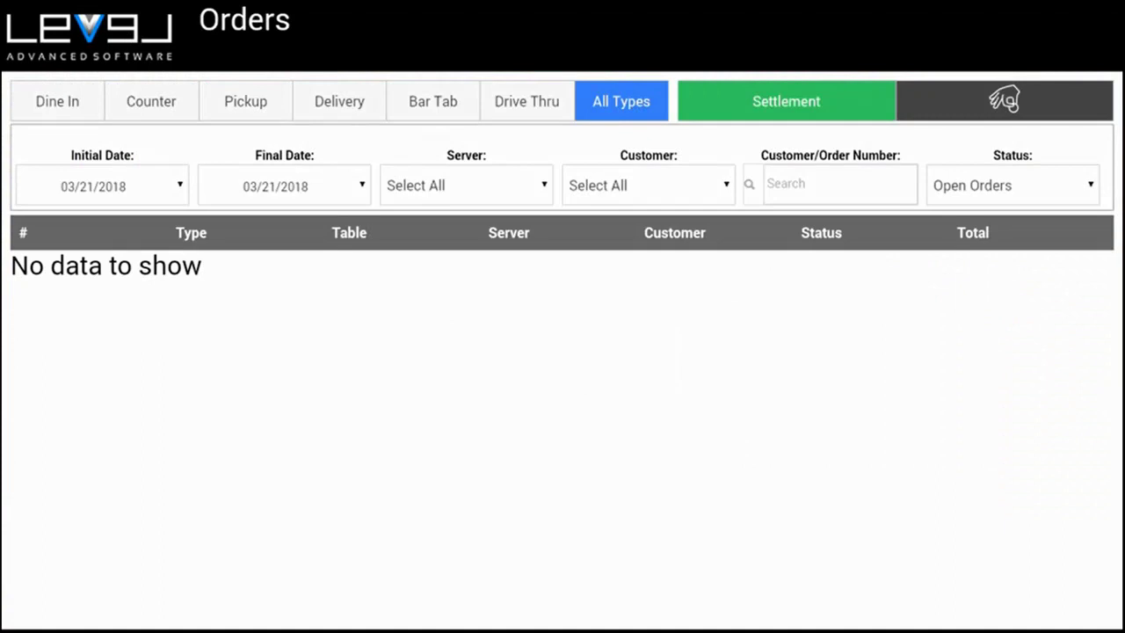
left_click(1012, 189)
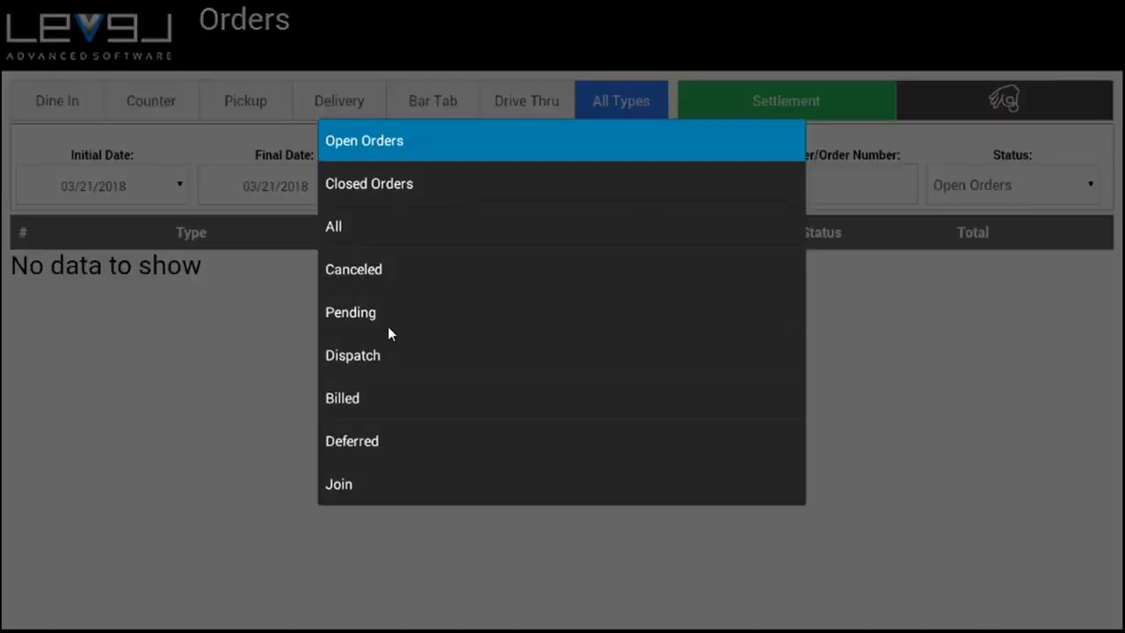
left_click(349, 398)
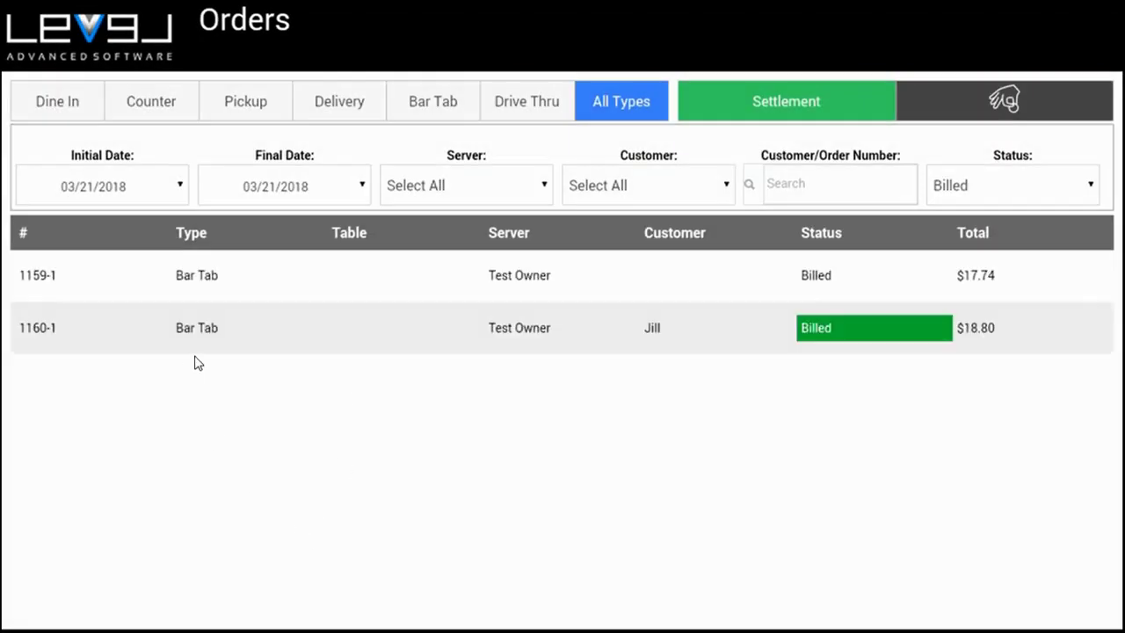
left_click(197, 322)
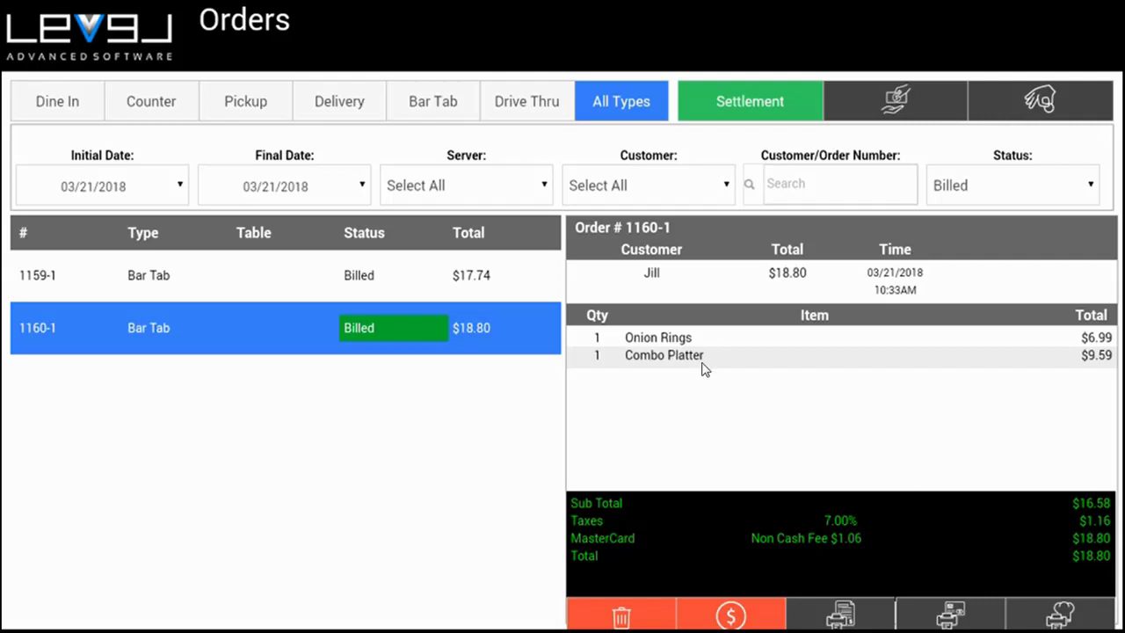
left_click(232, 280)
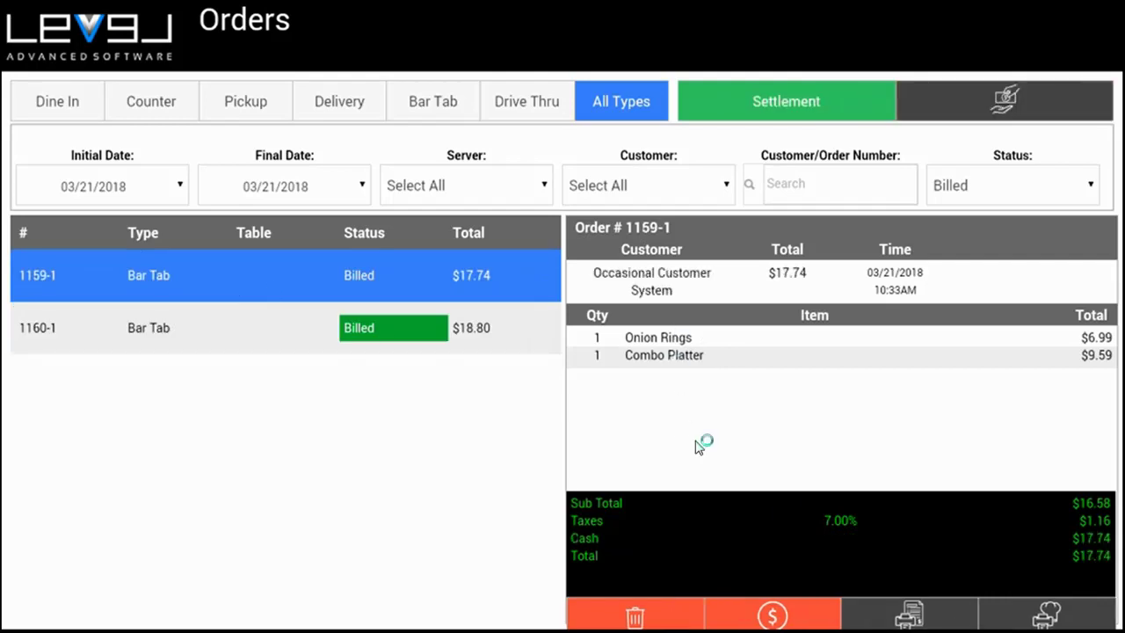